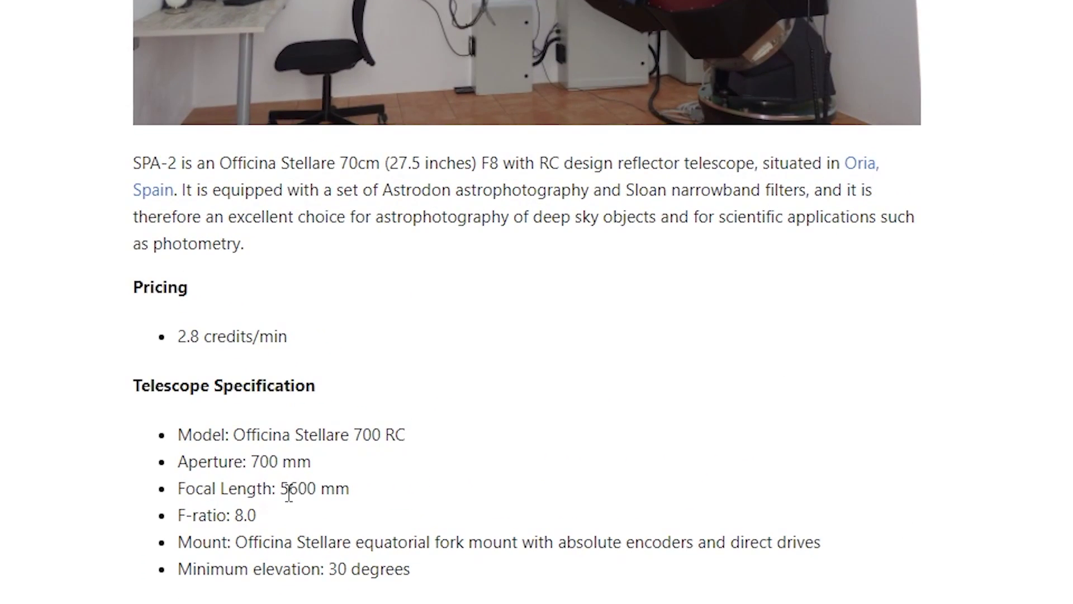
Step: Highlight the SPA-2 5600 mm focal length in the article, then clear the highlight
drag(280, 488, 335, 487)
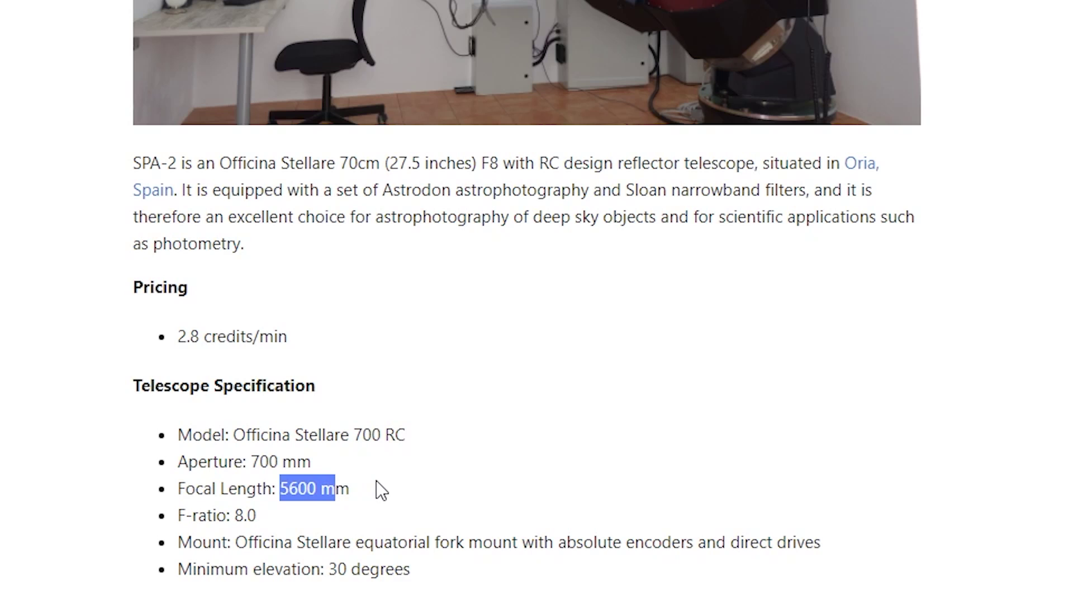
click(399, 475)
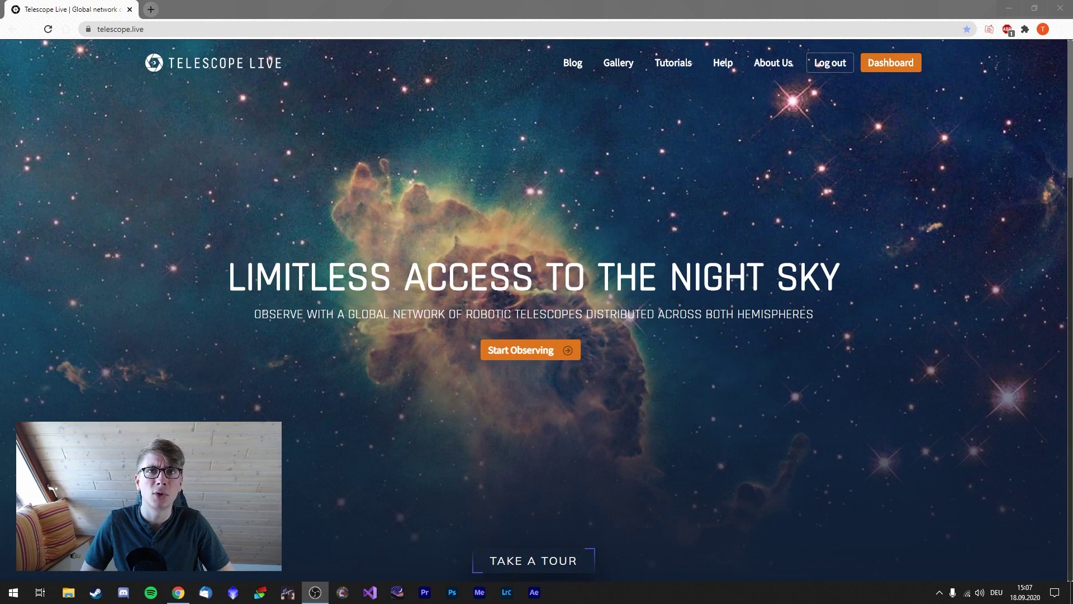
Step: Bring the browser forward, open the Telescope Live dashboard and view the AUS-1 telescope details
key(alt+Tab)
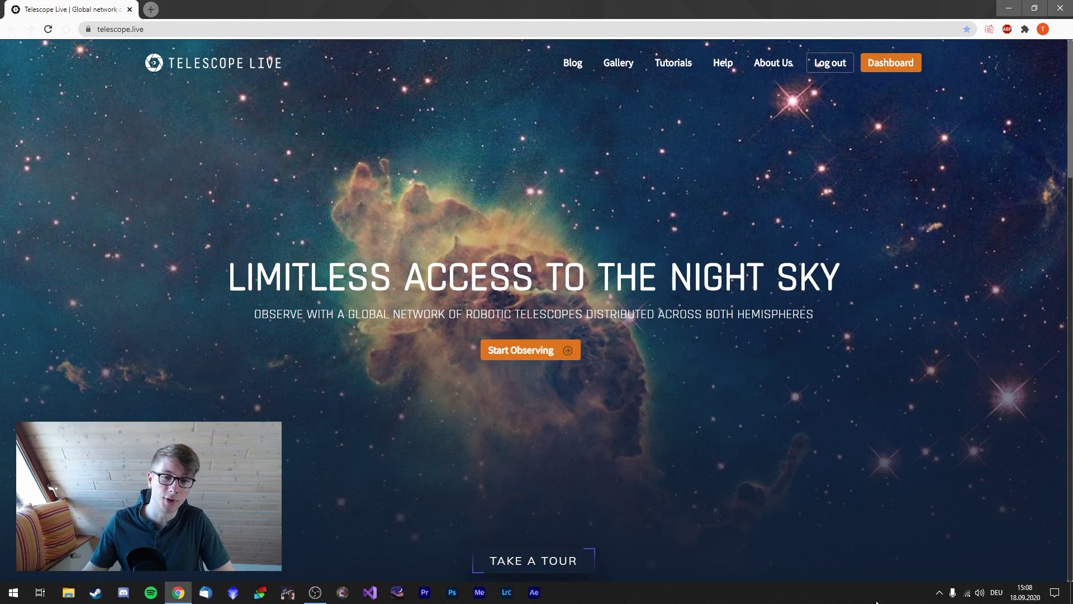
click(886, 65)
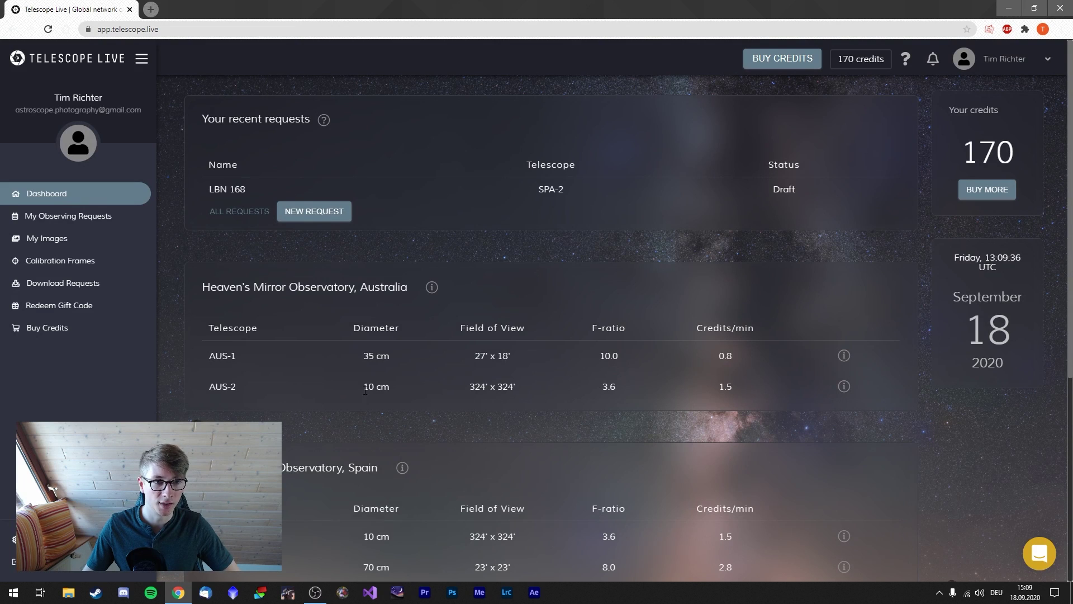
click(843, 356)
click(536, 439)
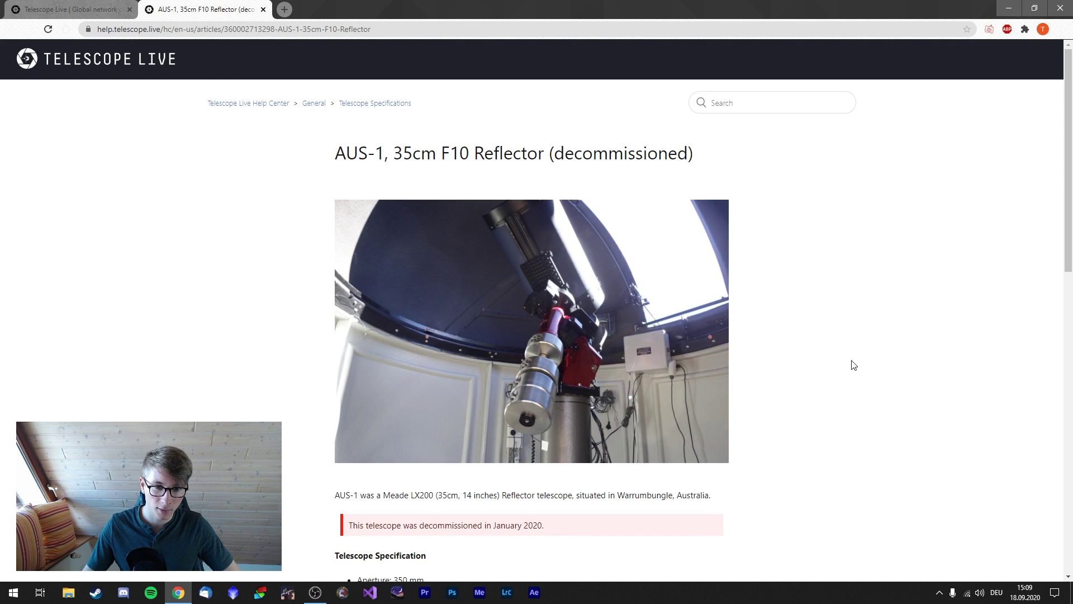
scroll(854, 365, down, 1)
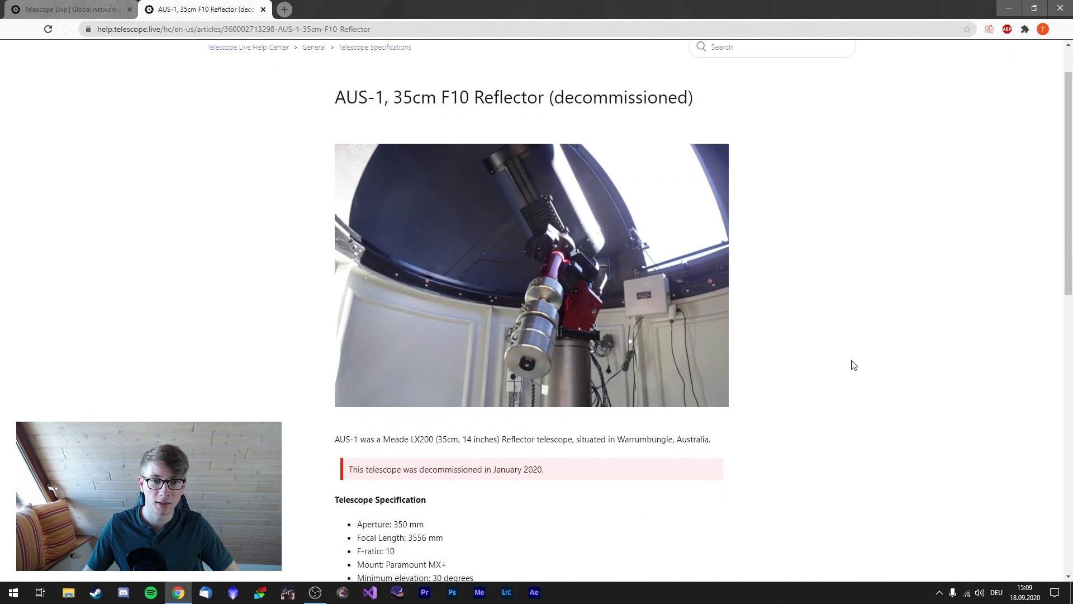
scroll(854, 365, down, 1)
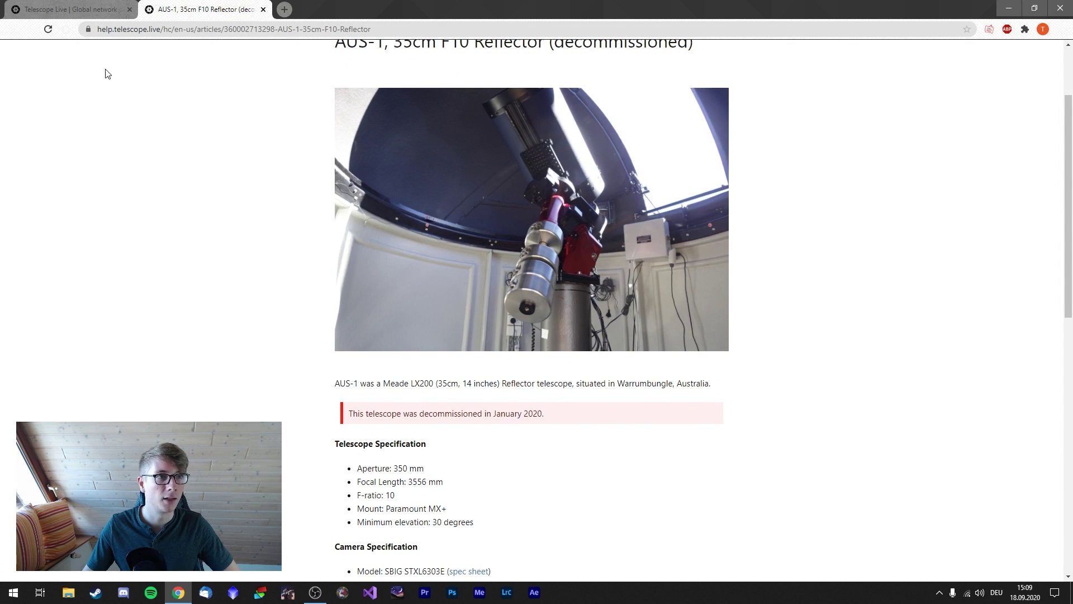
click(263, 9)
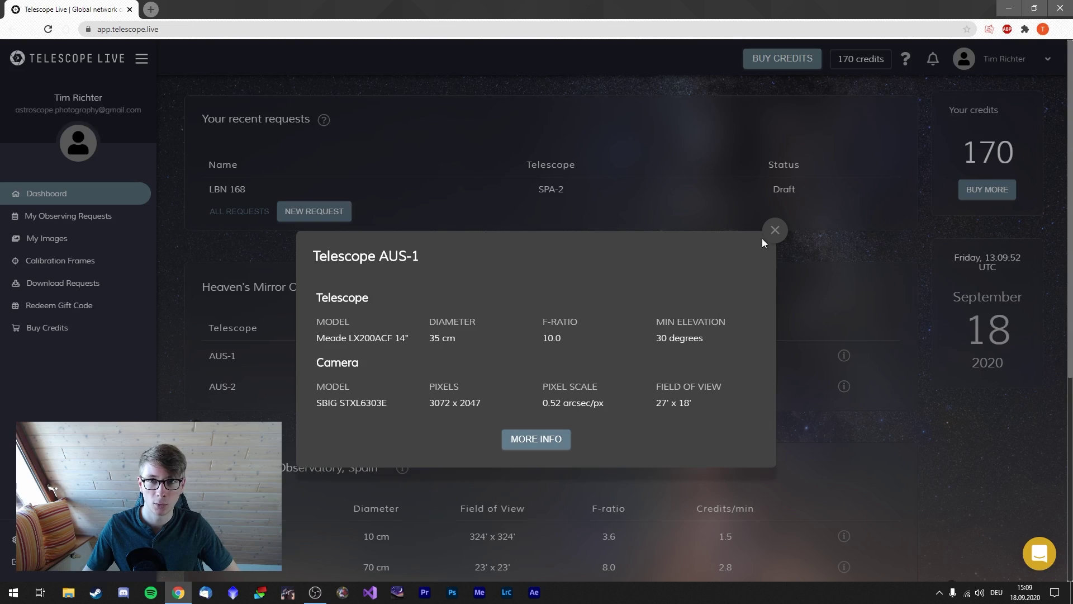
click(775, 229)
scroll(774, 231, down, 4)
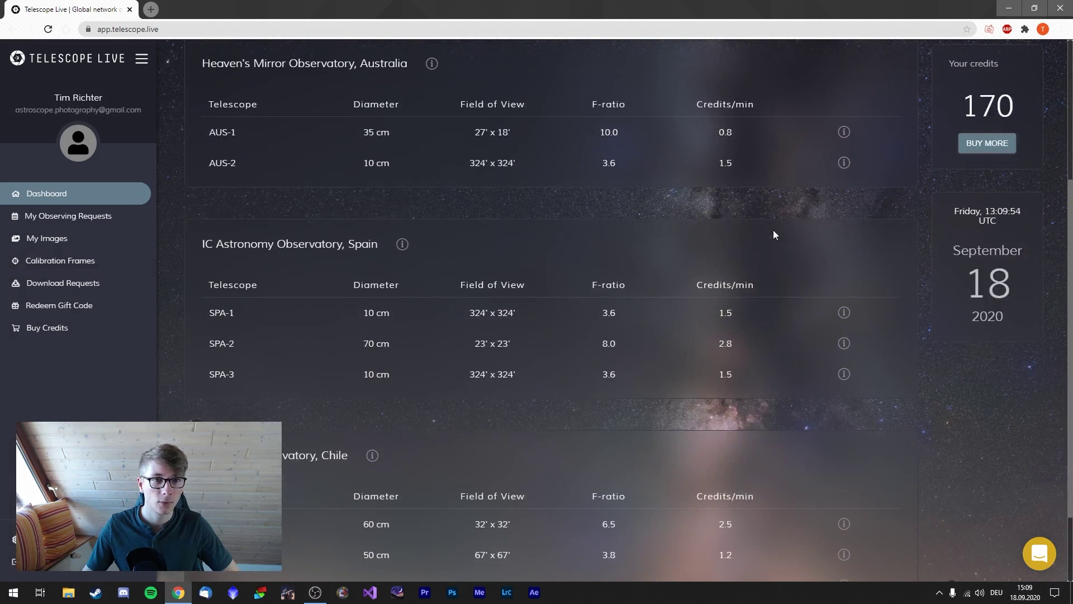
scroll(774, 230, down, 2)
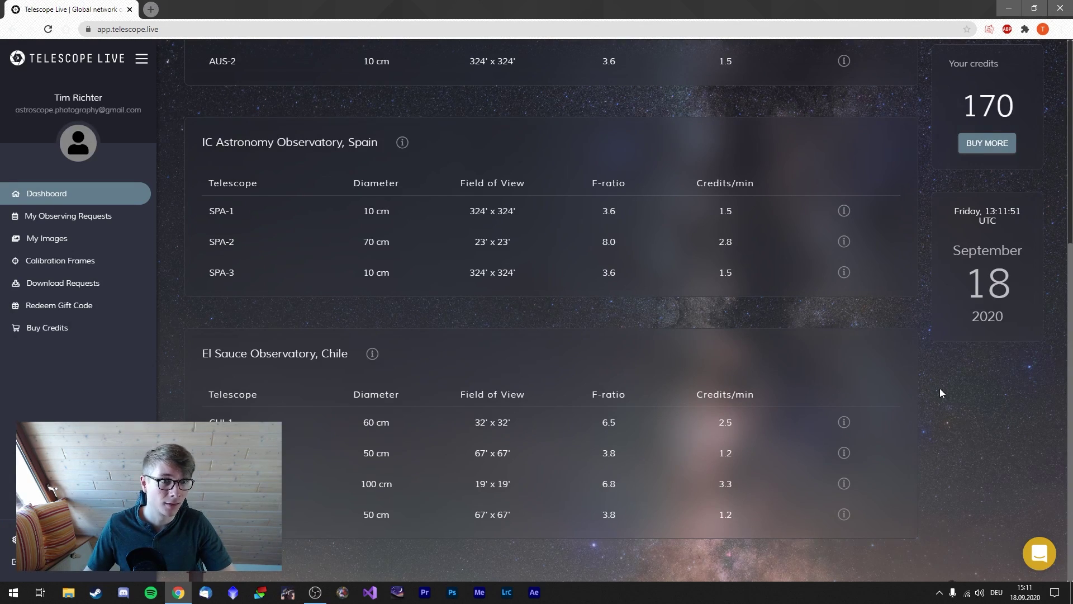
Step: Open the full SPA-2 70cm F8.0 Reflector help article and scroll through its specifications
click(844, 243)
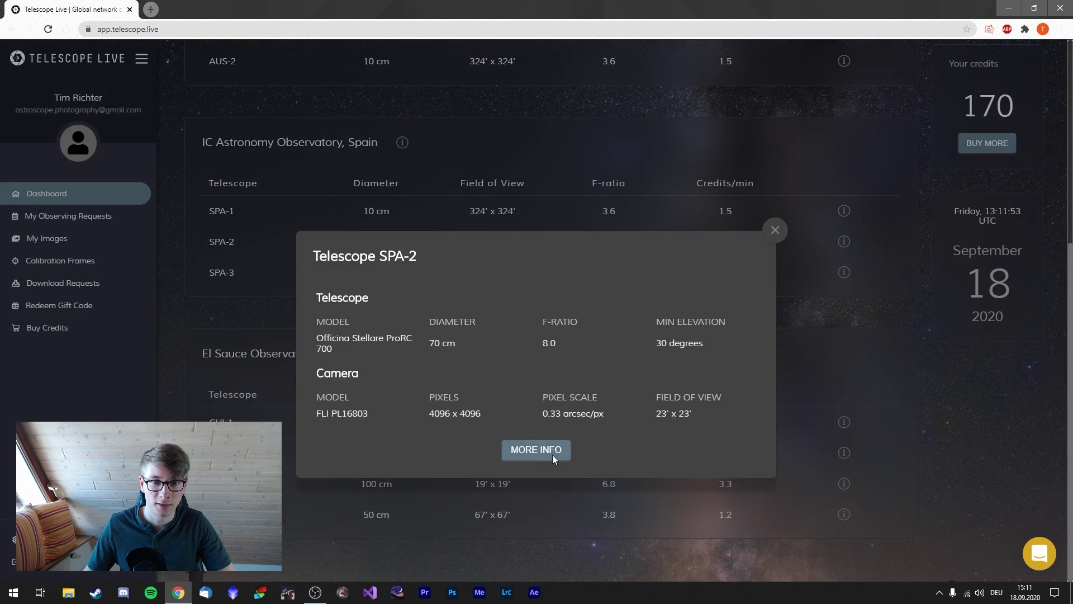
click(553, 453)
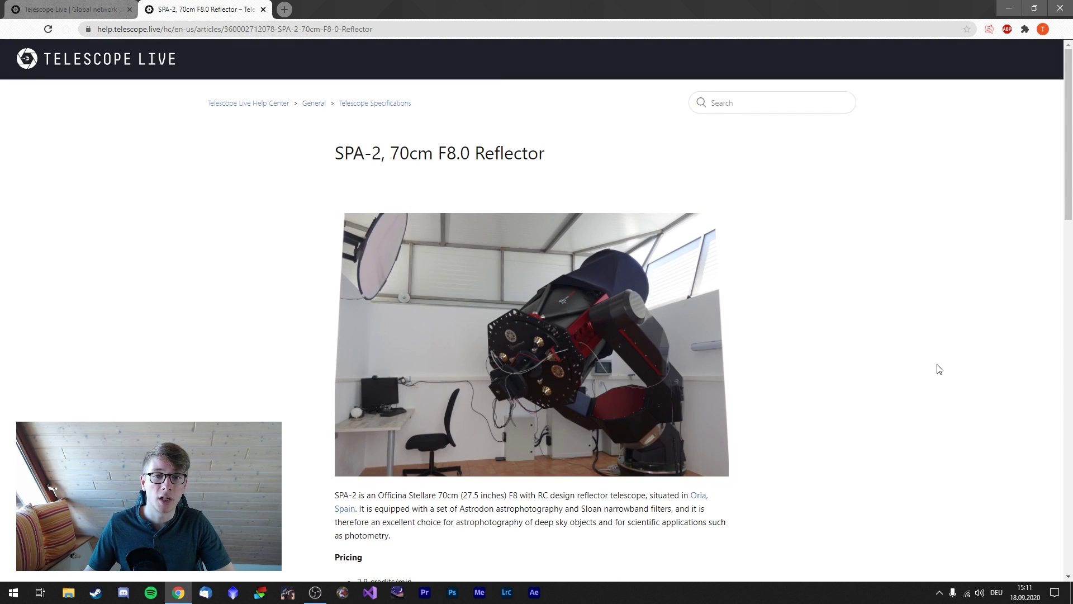
scroll(937, 367, down, 3)
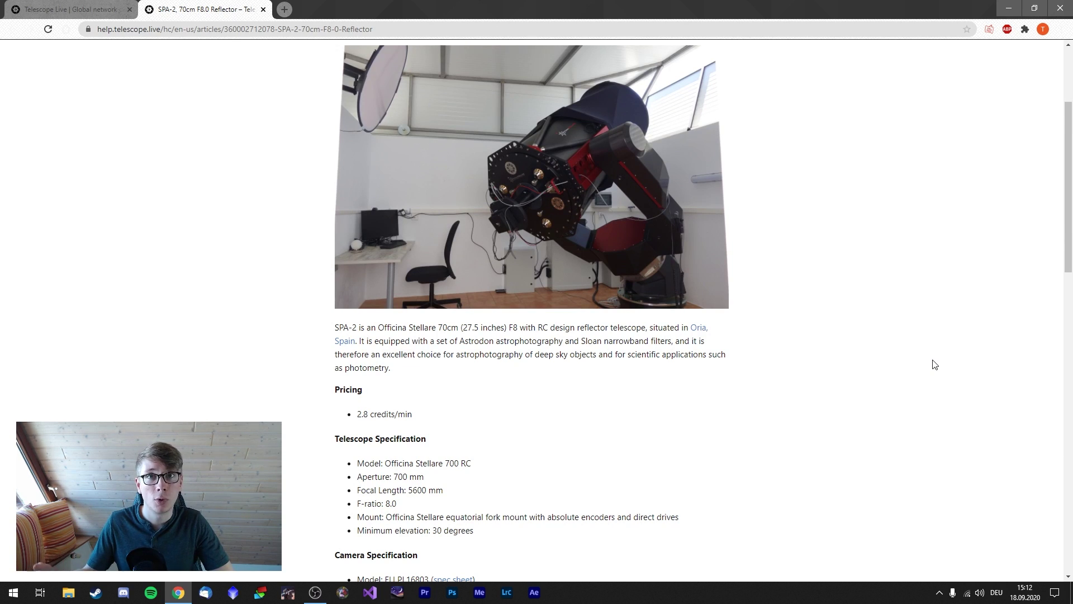
scroll(937, 358, down, 2)
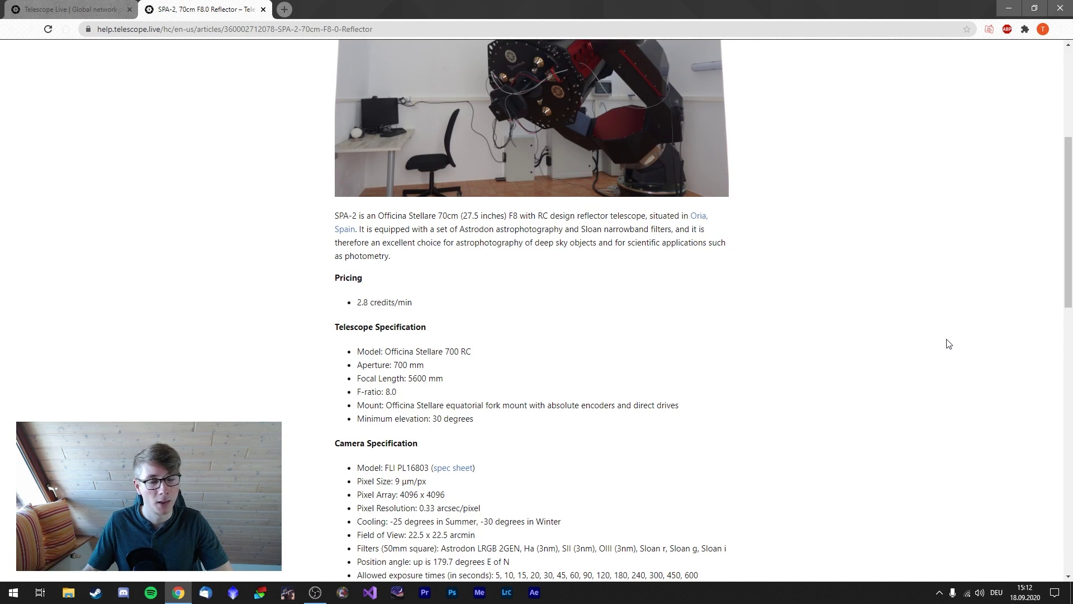
scroll(895, 380, down, 2)
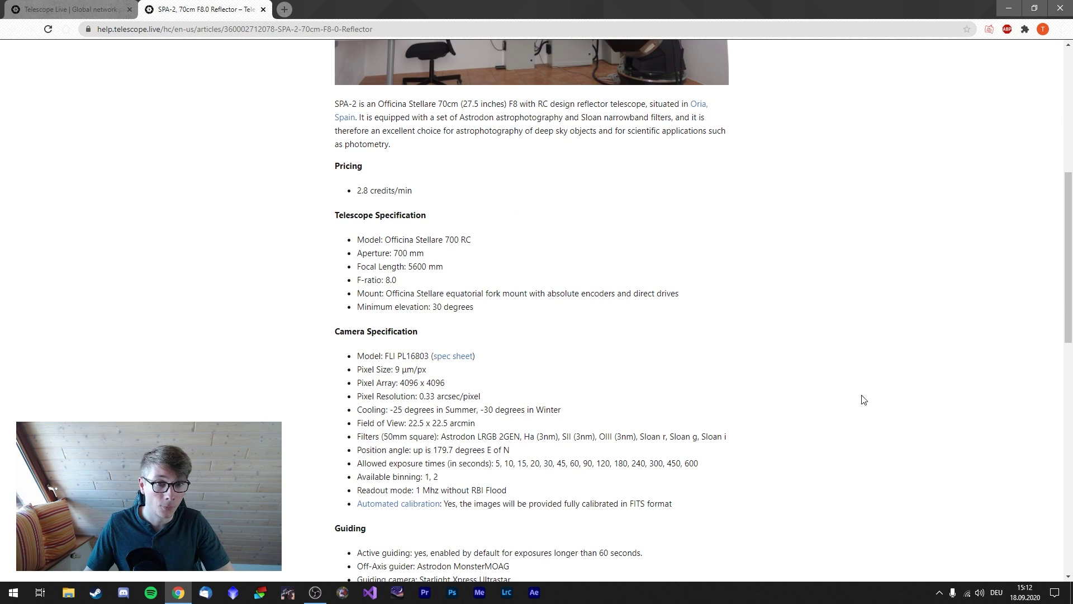
Step: Mark the Filters line, read the rest of the SPA-2 specs, and close the article tab
drag(529, 436, 358, 436)
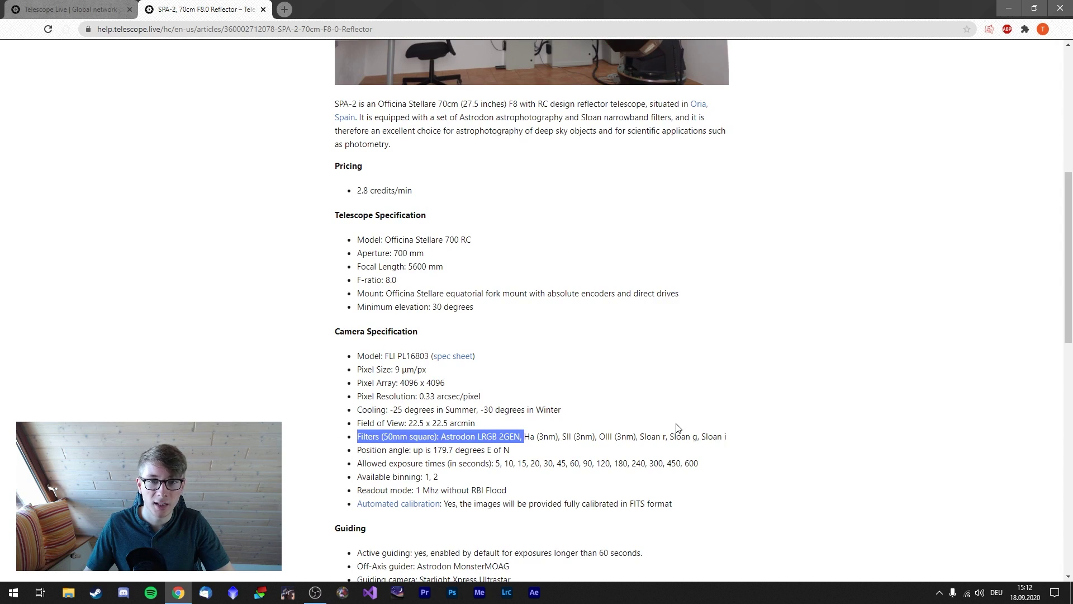
click(735, 420)
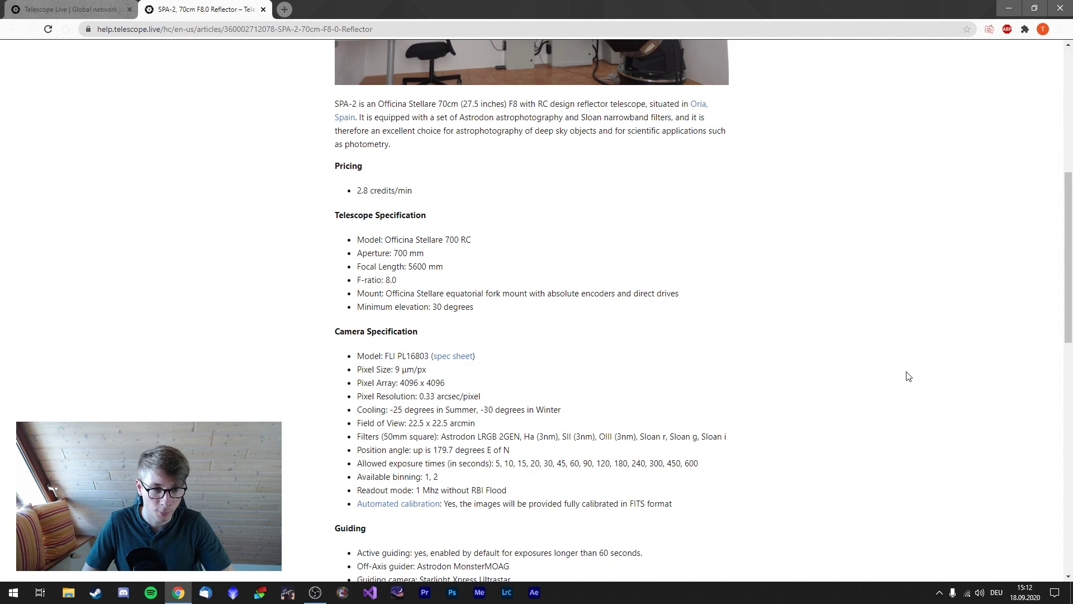
scroll(898, 373, down, 3)
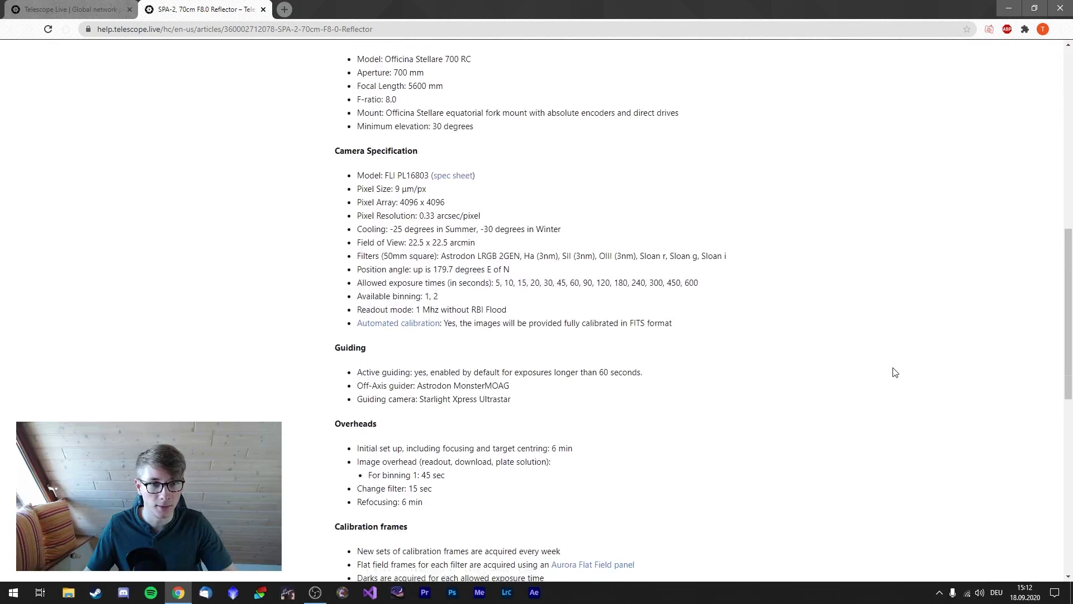
scroll(895, 372, down, 2)
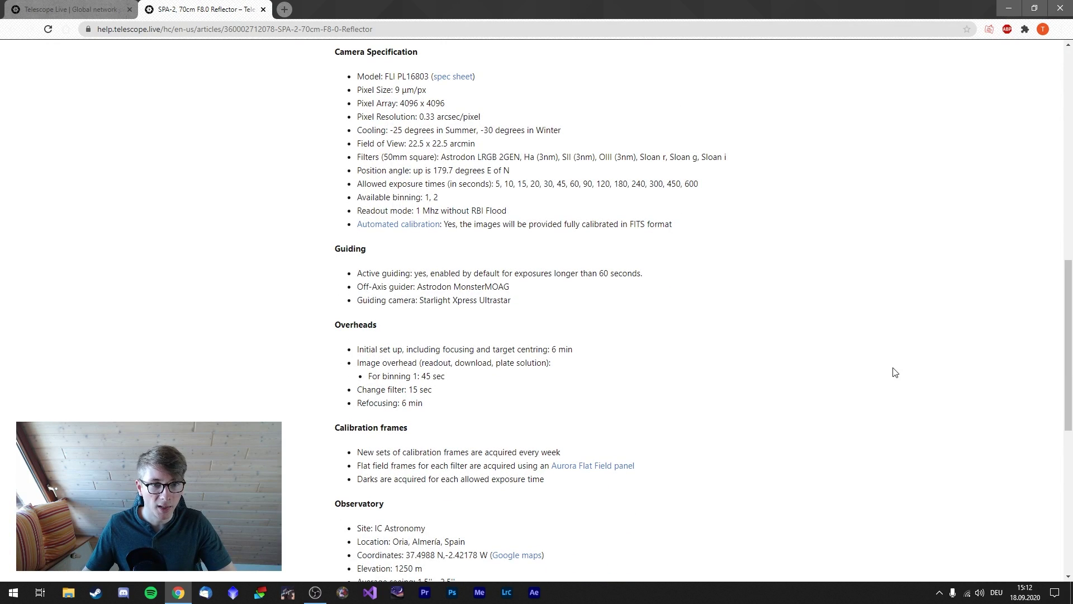
scroll(895, 373, down, 1)
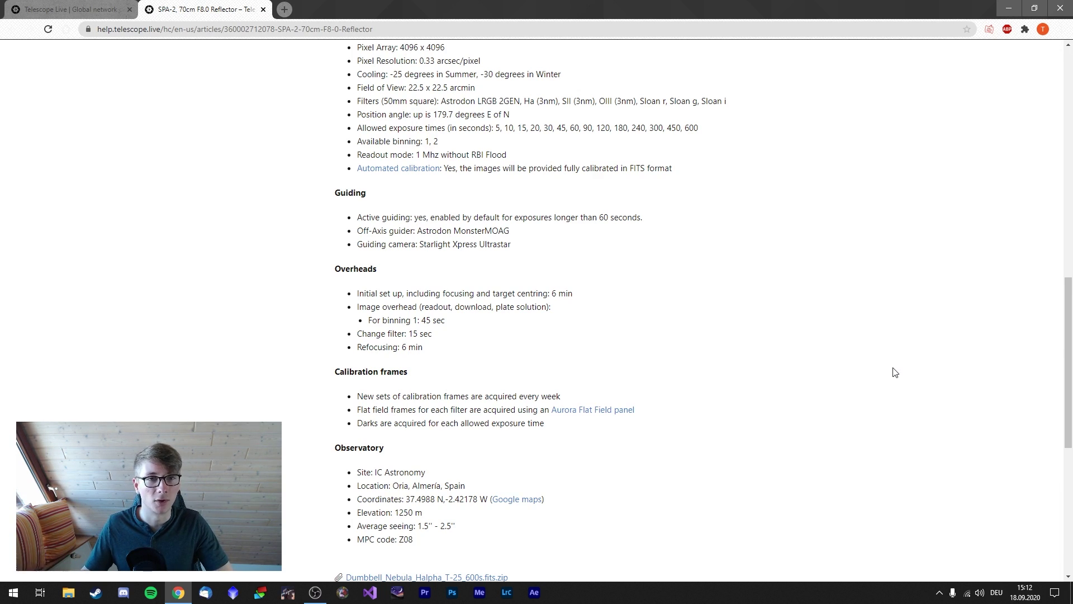
scroll(895, 373, up, 15)
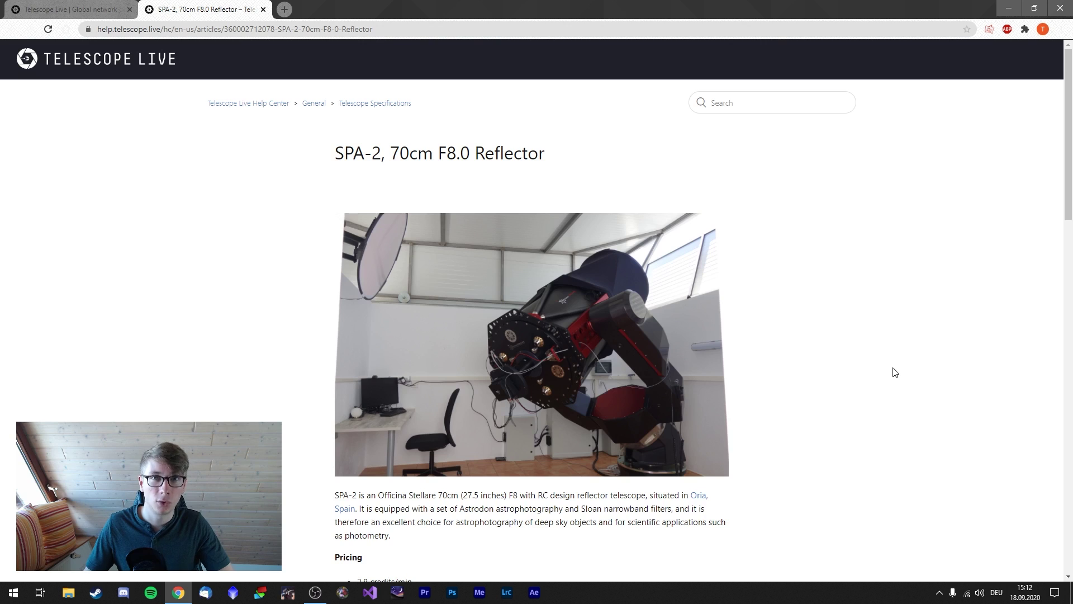
key(ctrl+w)
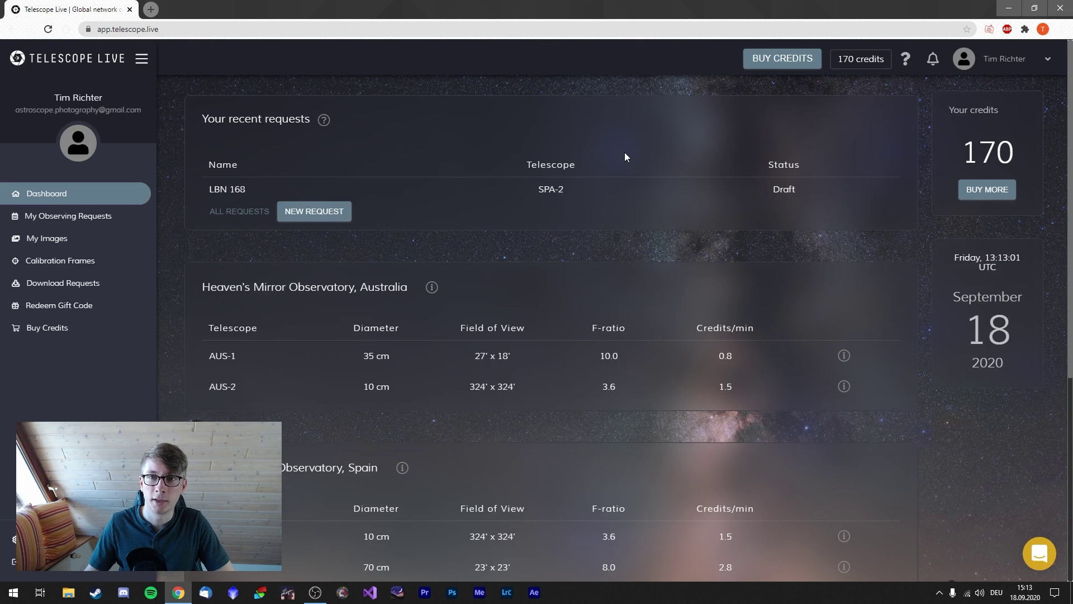
Step: Reopen the LBN 168 draft from Your recent requests at its SPA-2 telescope selection
click(249, 218)
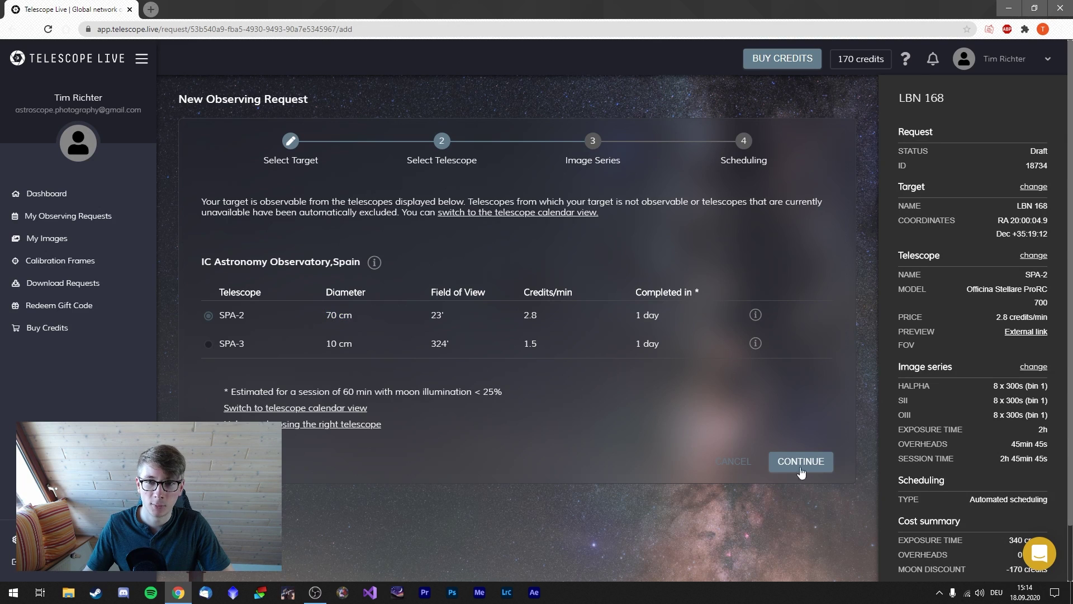
Step: Advance to Image Series, review the Halpha/SII/OIII 8 × 300 s series, and open Binning choices
click(817, 458)
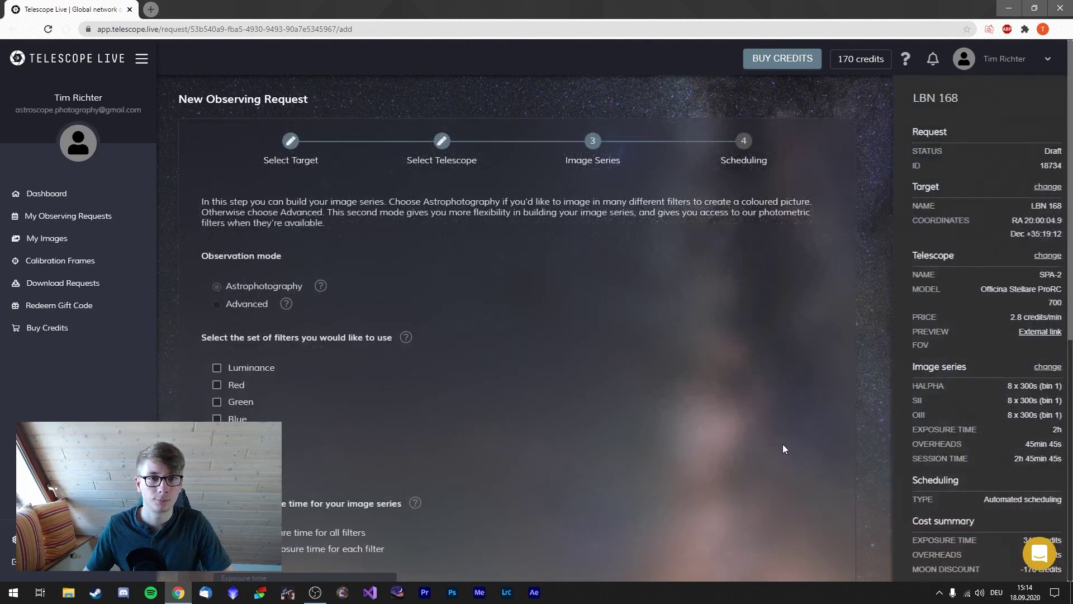
scroll(744, 389, down, 1)
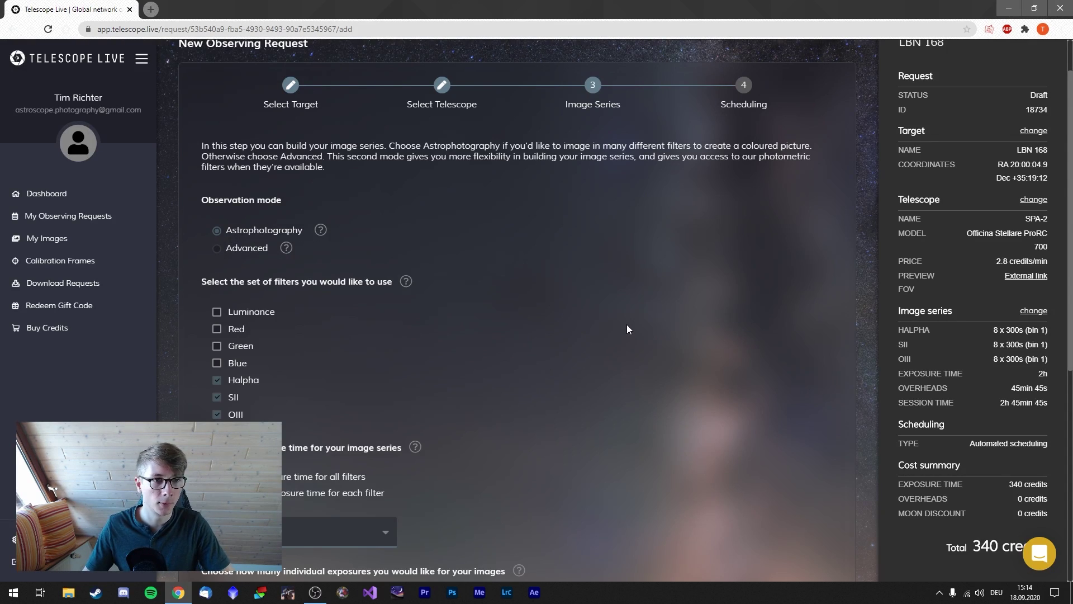
scroll(628, 329, down, 2)
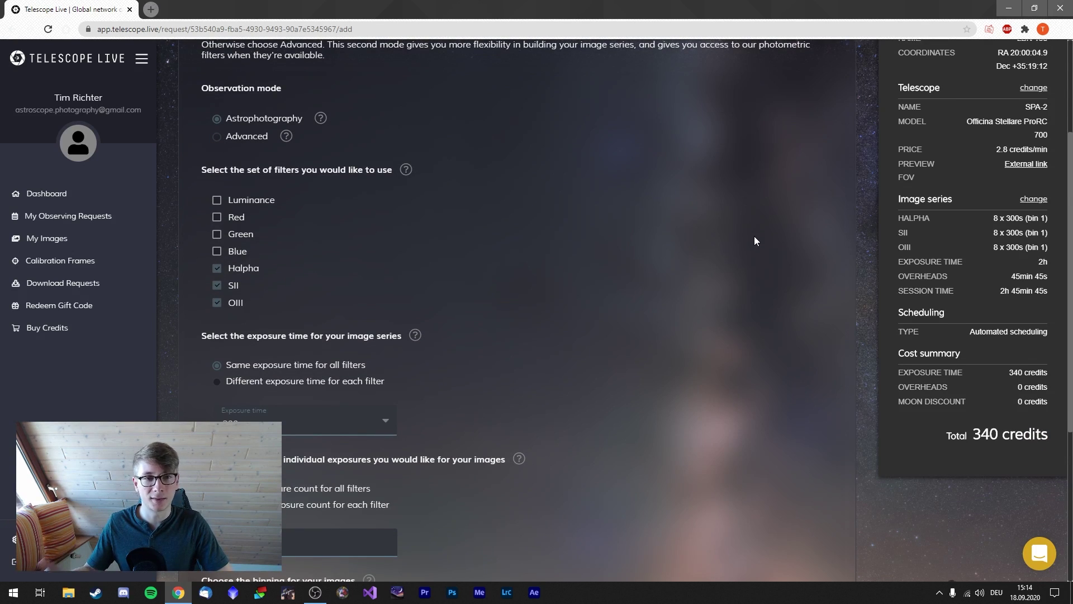
scroll(712, 278, up, 1)
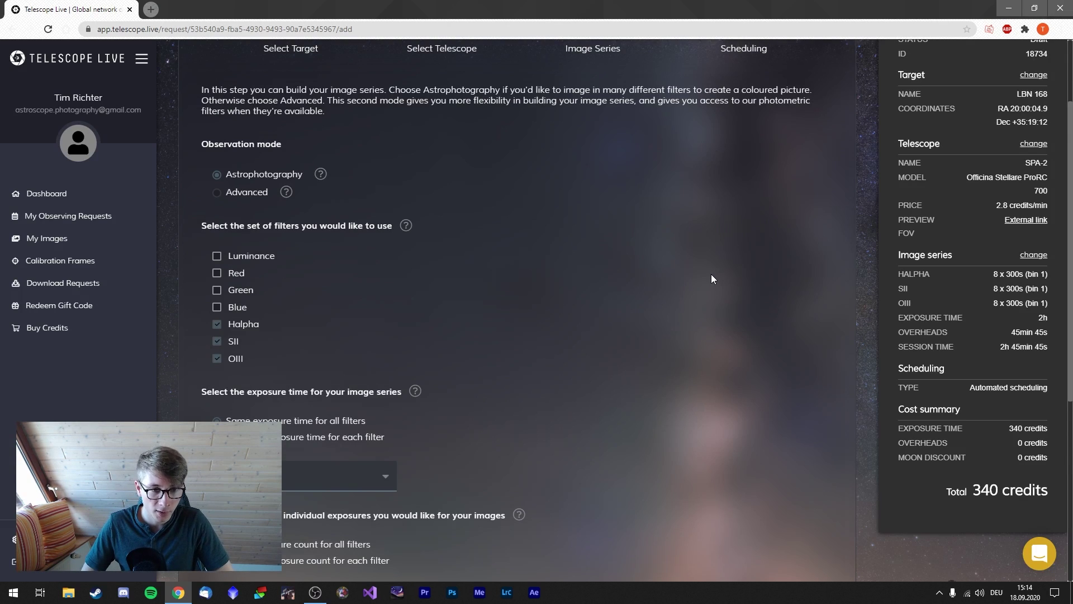
scroll(670, 294, down, 2)
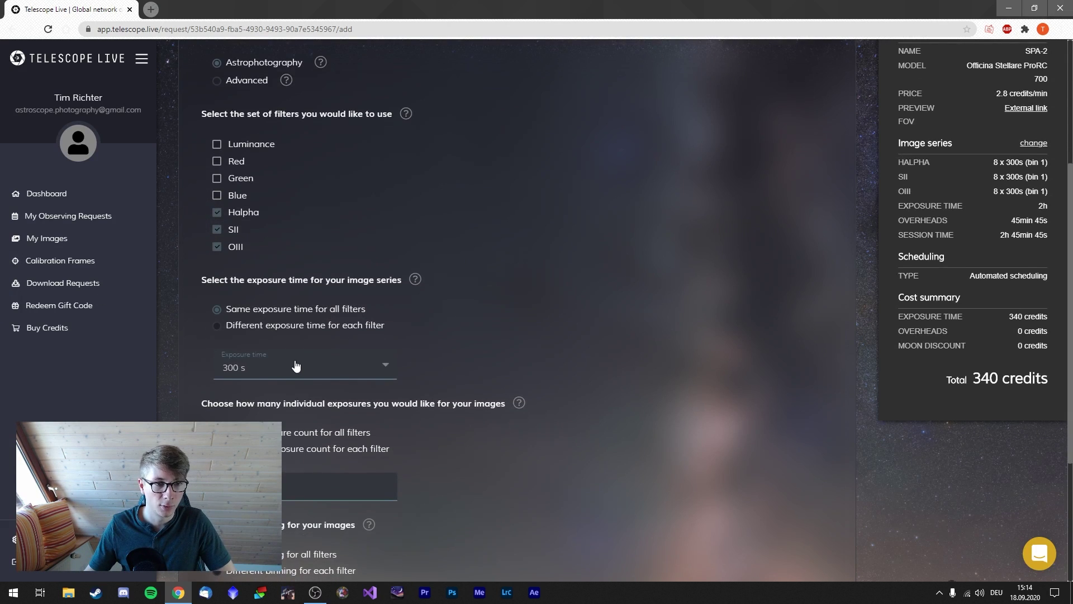
scroll(281, 402, down, 2)
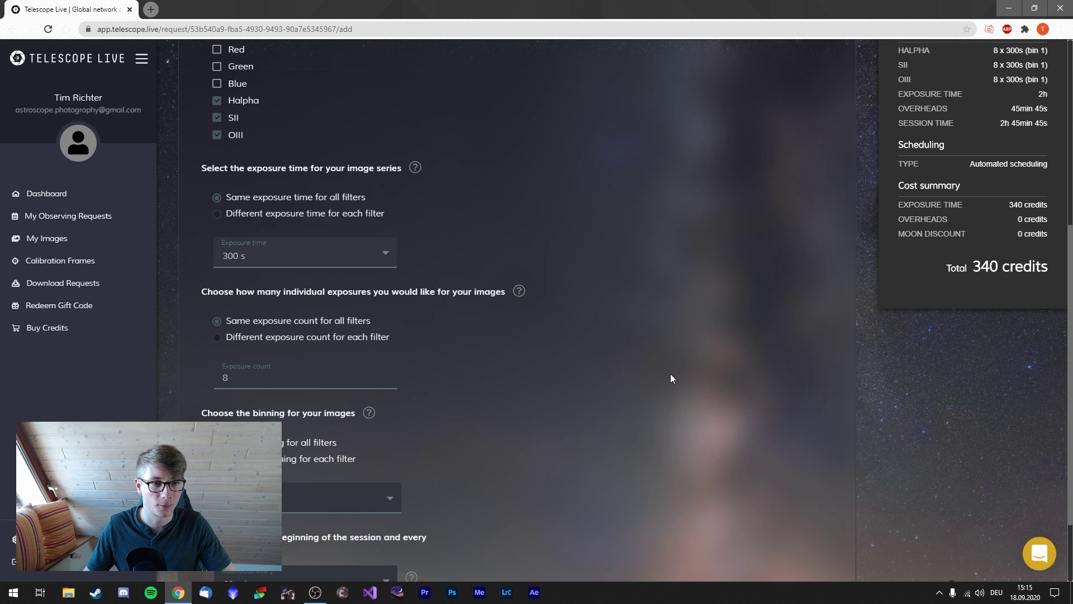
scroll(670, 376, down, 2)
click(371, 399)
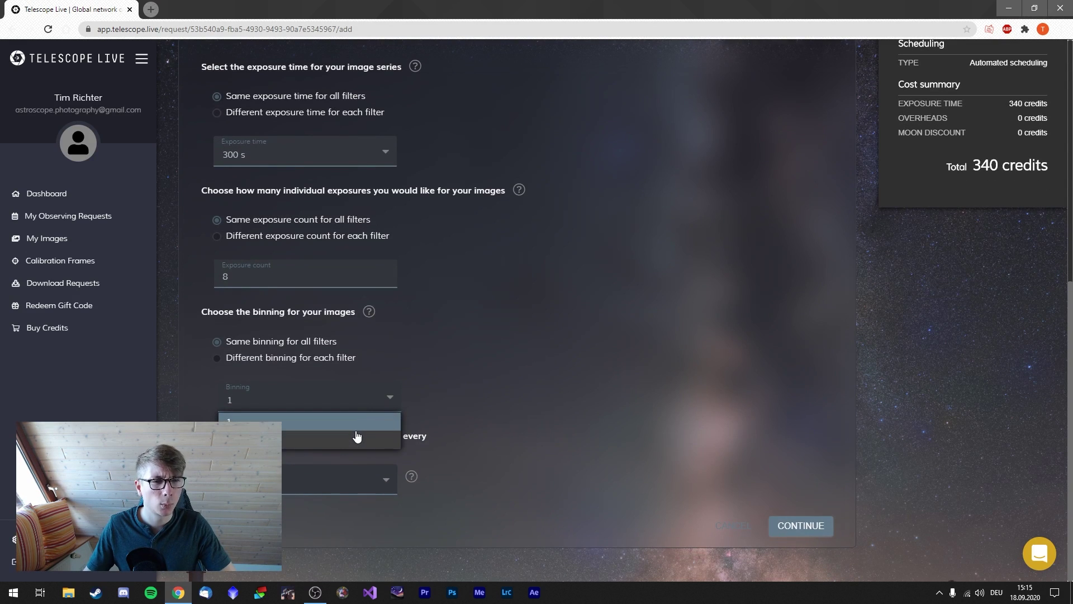
click(357, 440)
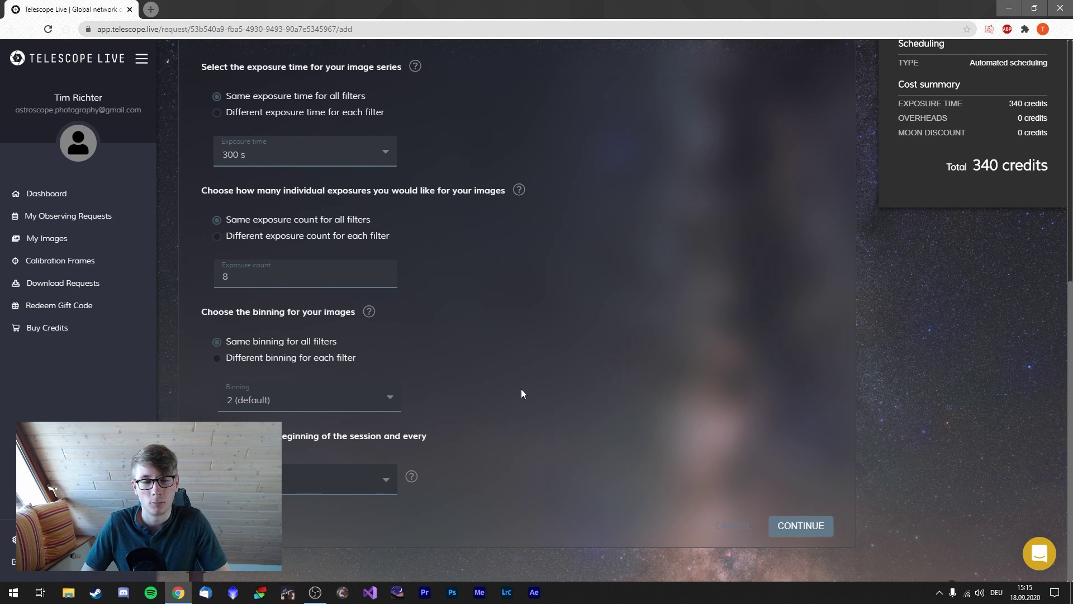
click(361, 400)
click(352, 420)
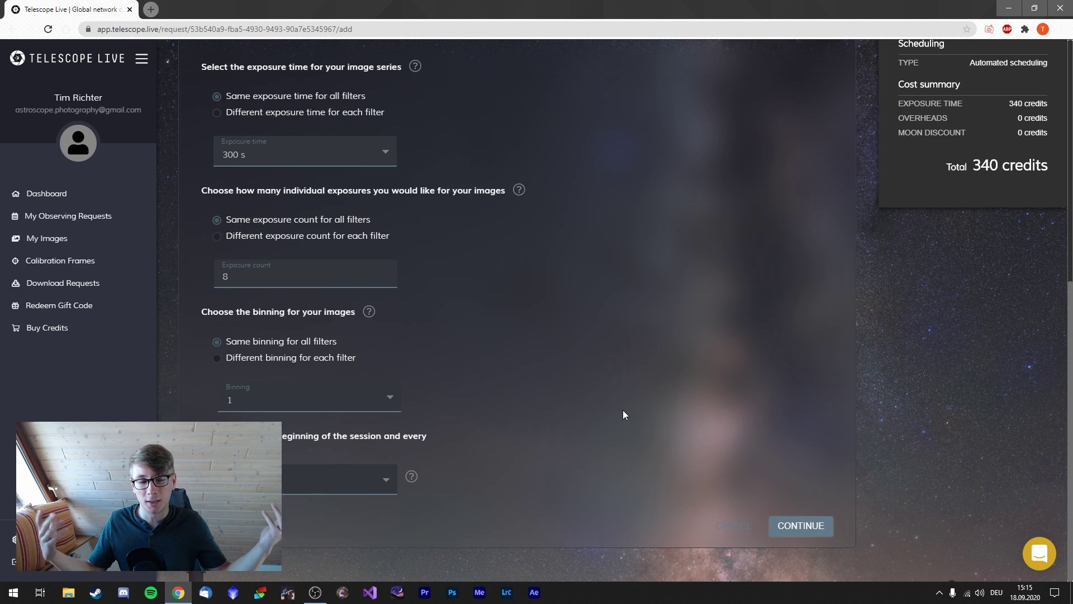
scroll(622, 411, up, 1)
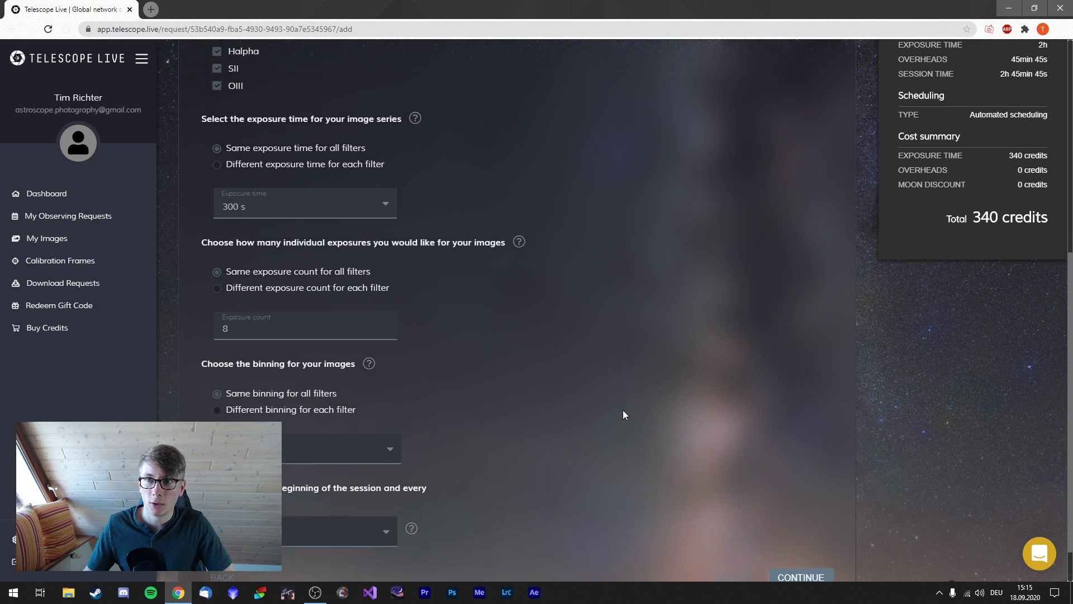
scroll(622, 410, down, 1)
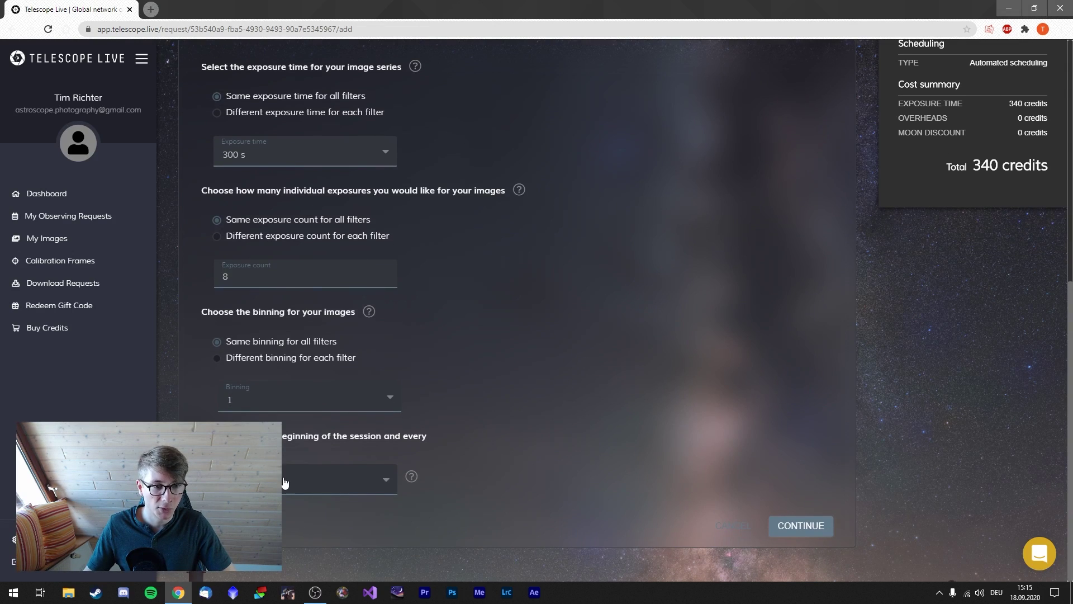
click(316, 483)
click(535, 446)
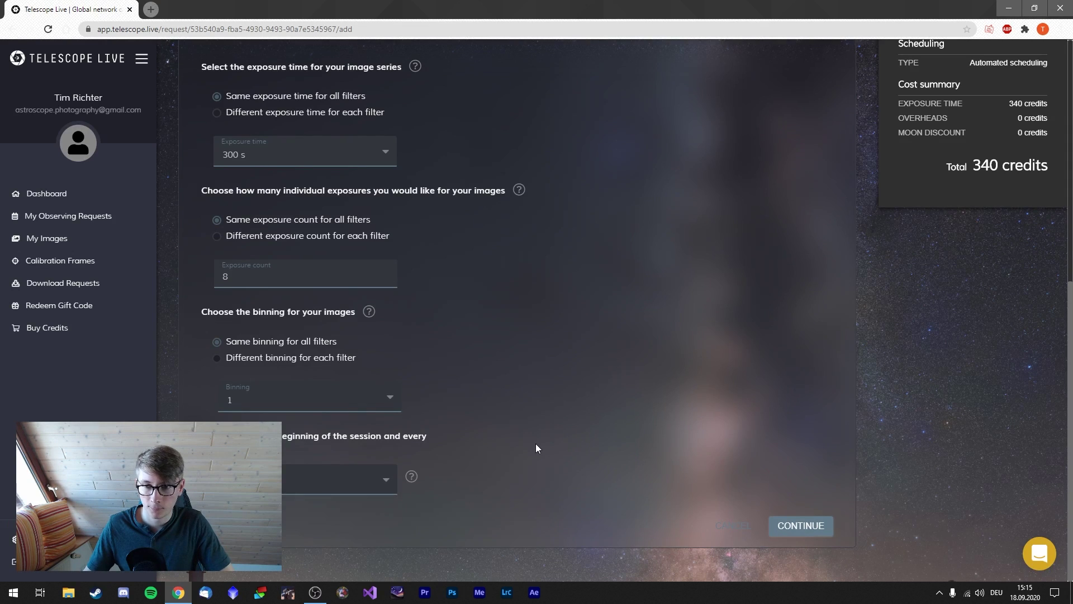
click(794, 525)
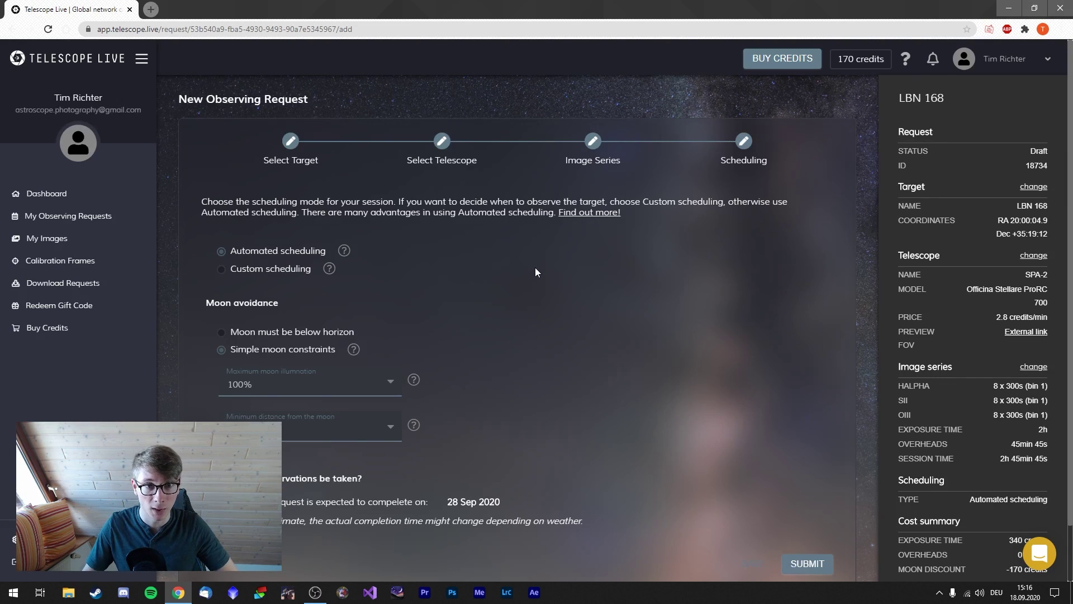
Step: Scroll the Scheduling step to check the 40° moon distance and 170-credit total
scroll(536, 280, down, 1)
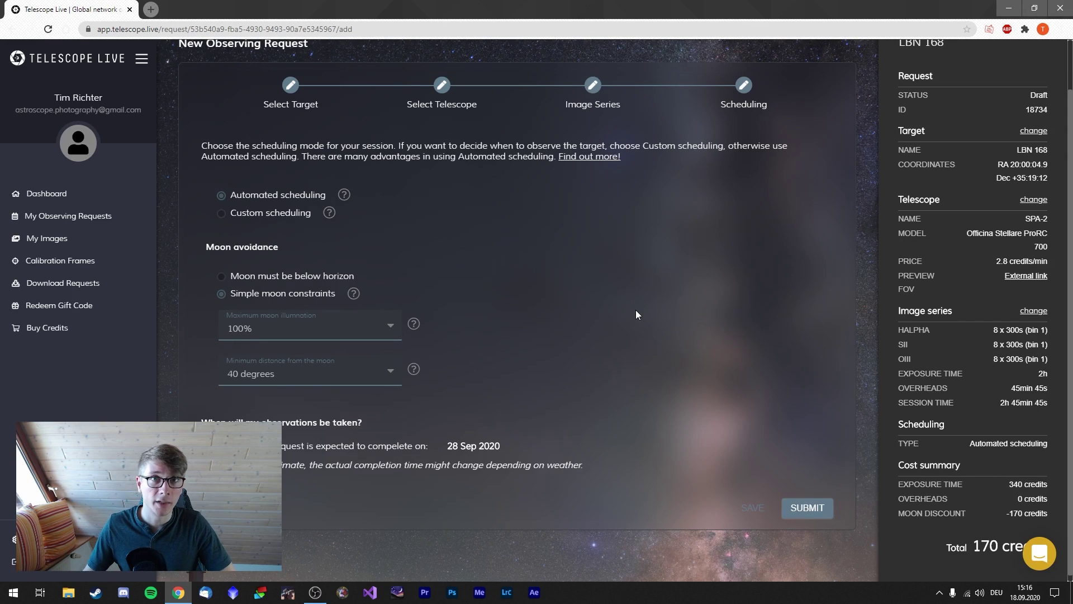
scroll(636, 311, down, 1)
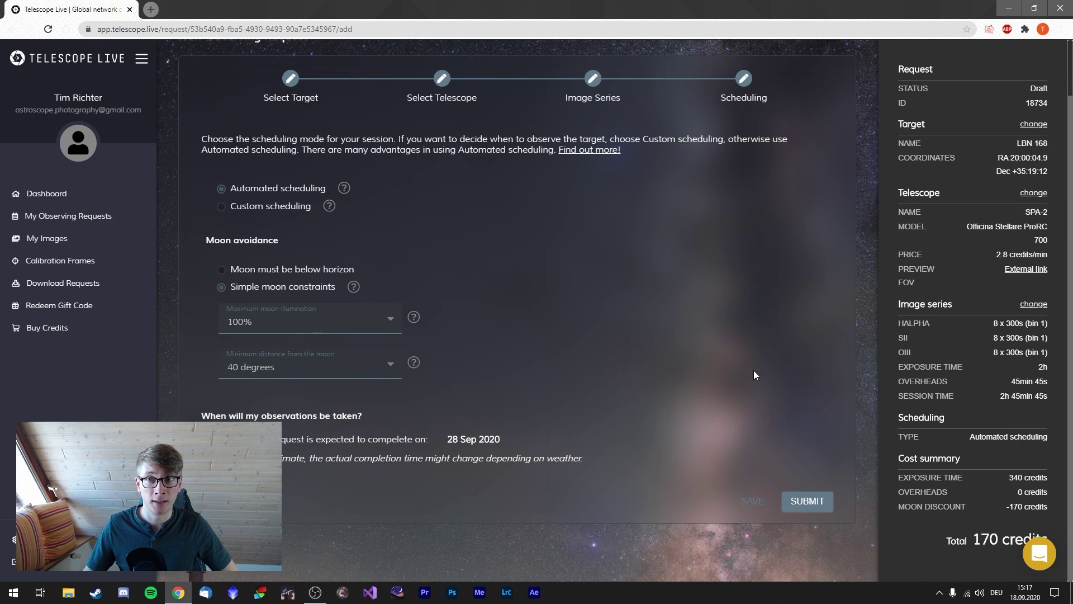
Step: Submit the LBN 168 request and confirm its 170-credit cost
click(808, 501)
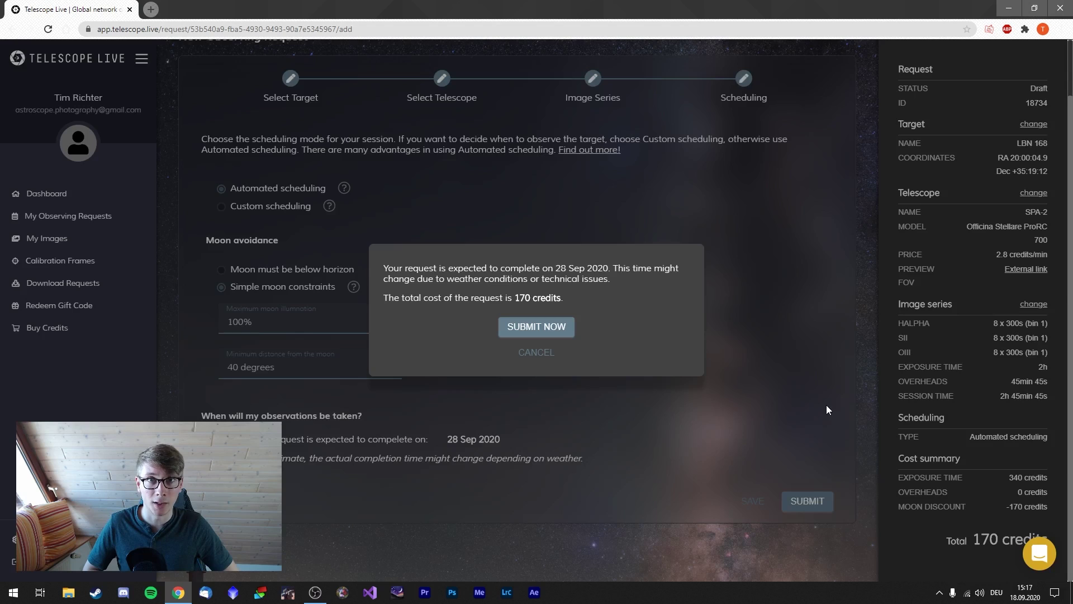
click(557, 332)
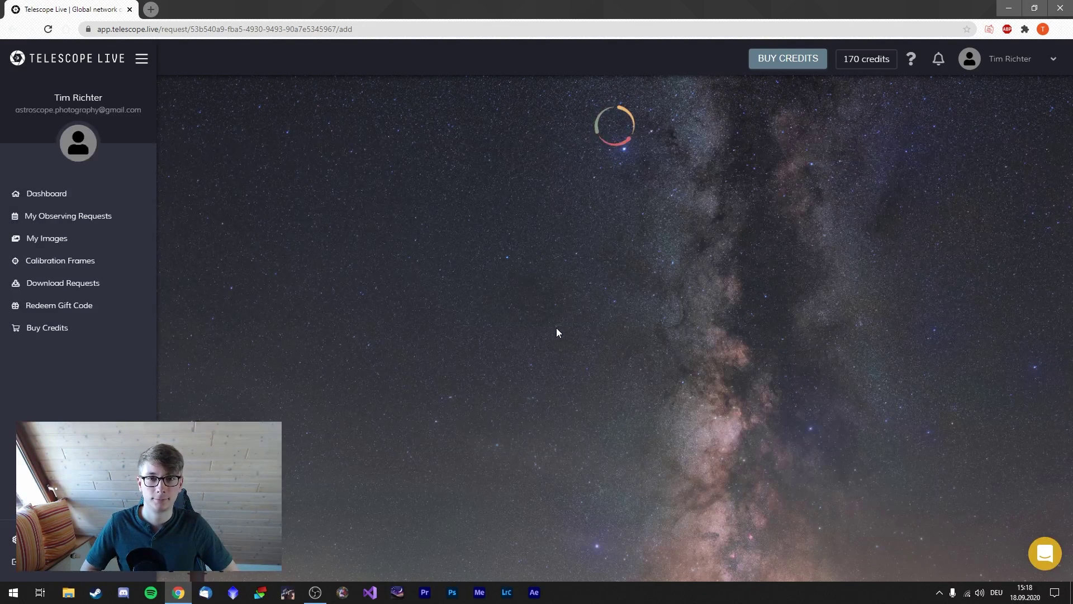